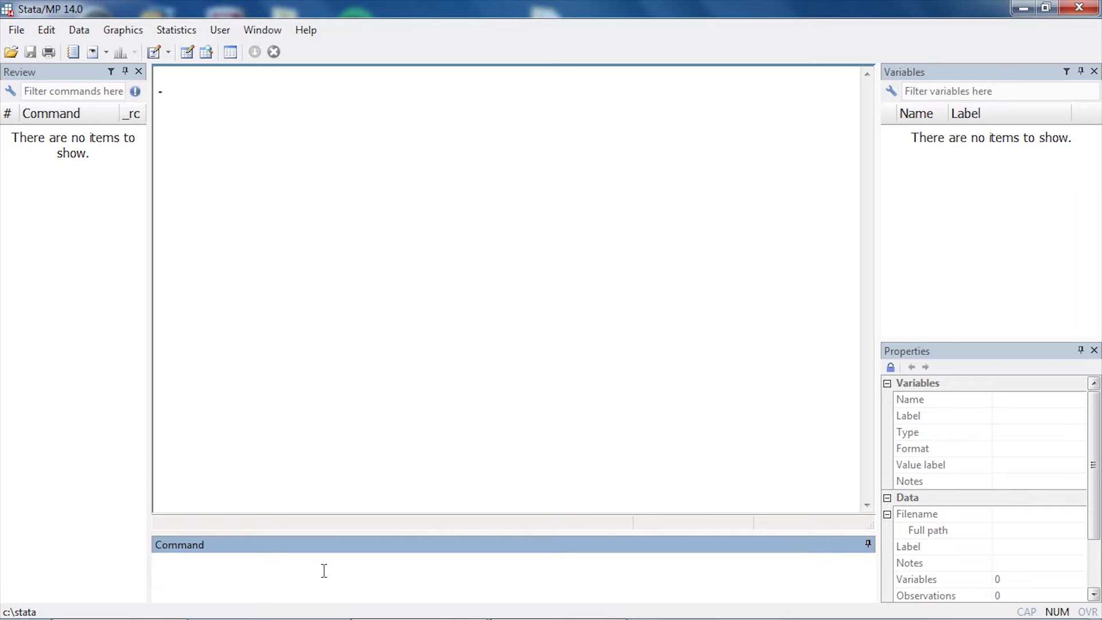
Step: Load the science dataset with webuse, describe its variables, and tabulate q1's frequencies
type("webuse science")
key("Return")
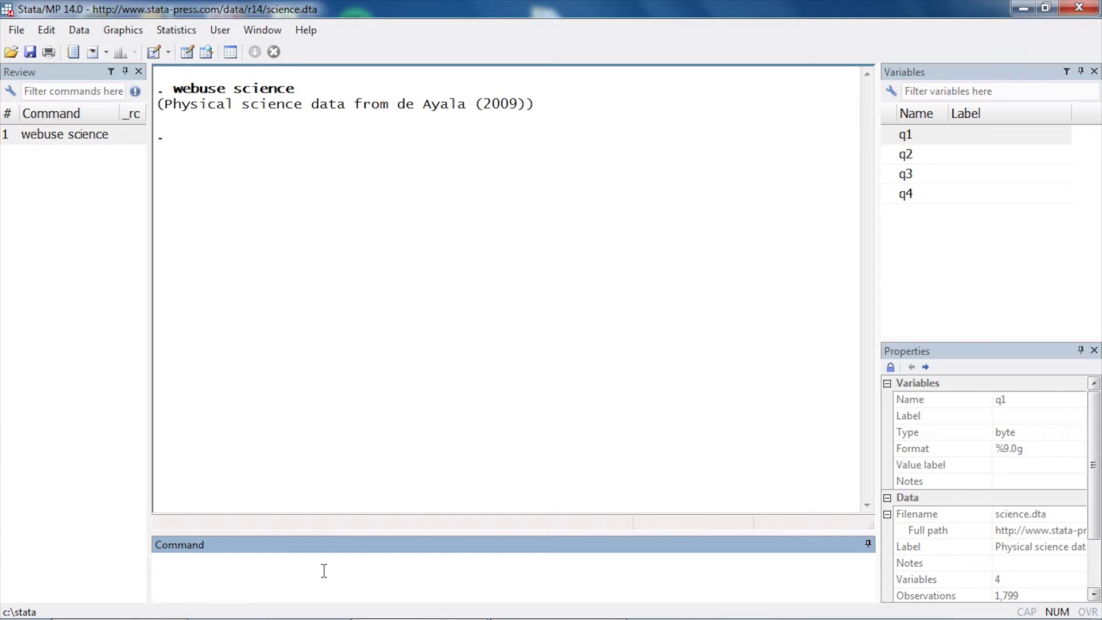
type("describe")
key("Return")
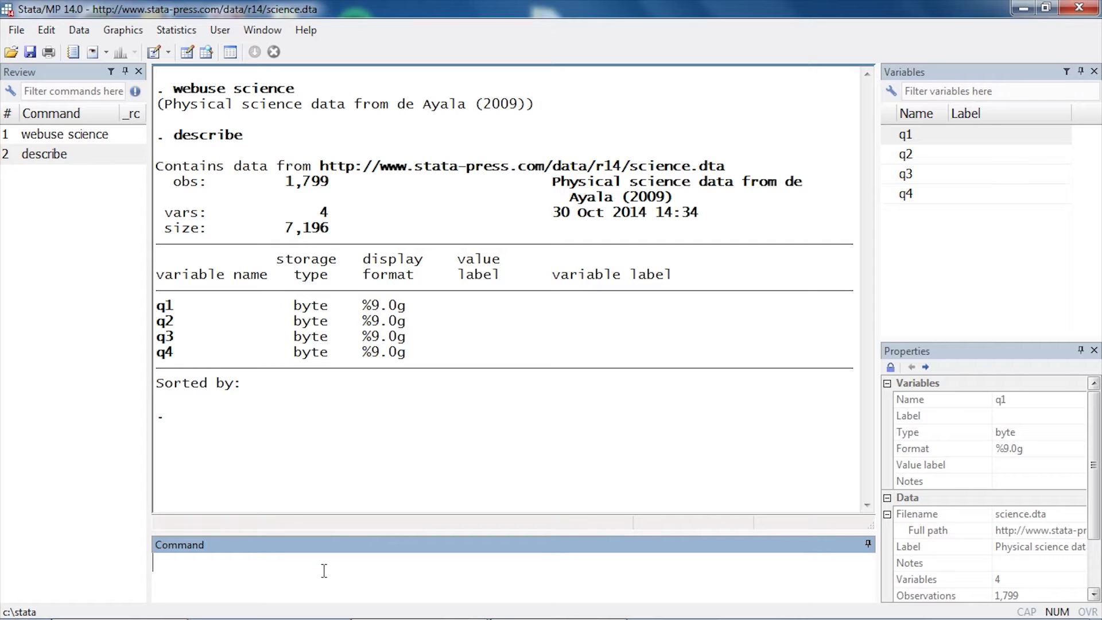
type("tabulate q1")
key("Return")
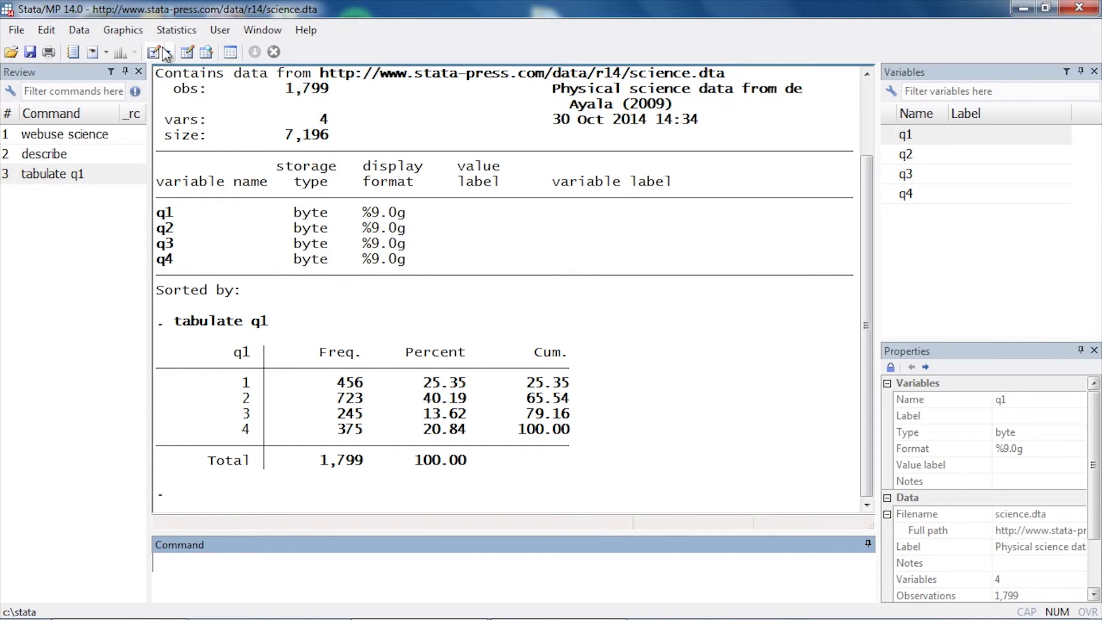
Step: Fit a nominal response model (irt nrm) on items q1, q2, q3 and q4 from the IRT dialog
left_click(166, 32)
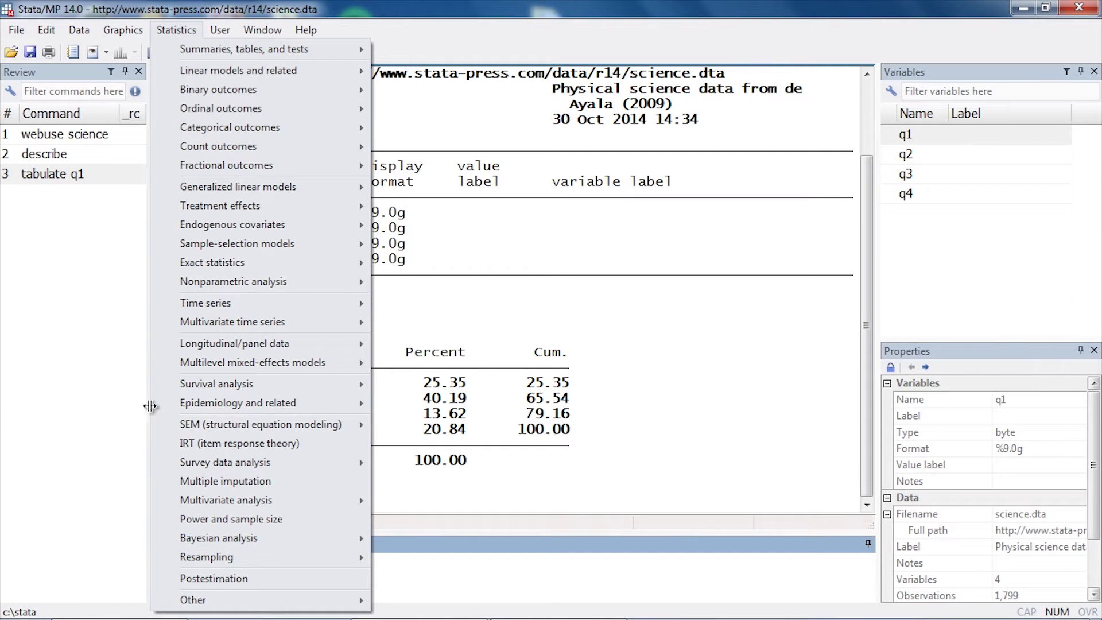
left_click(163, 447)
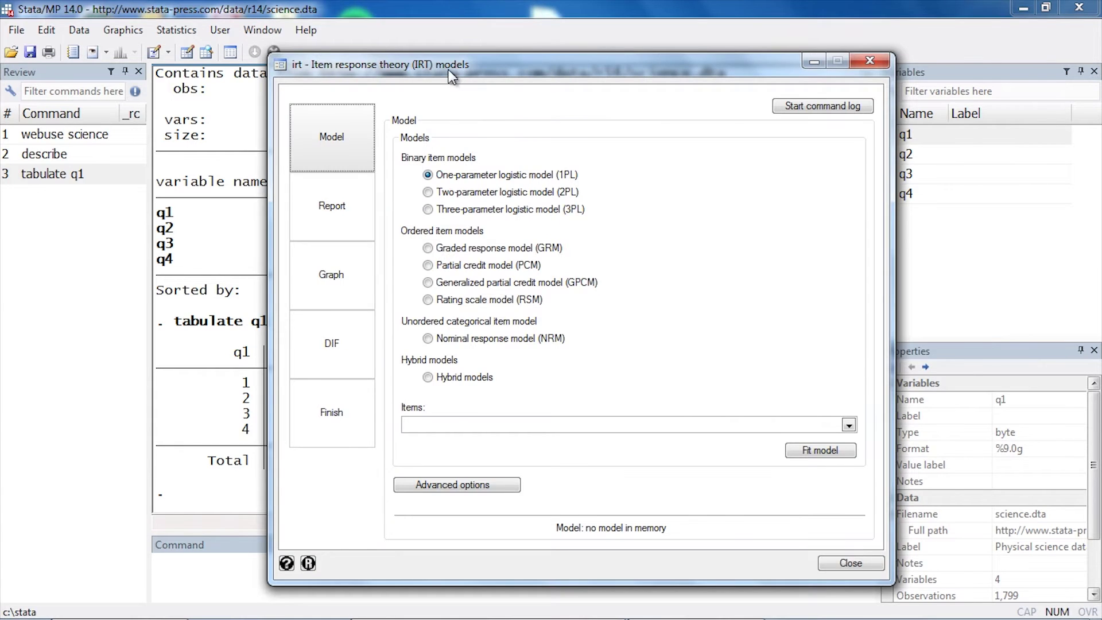
left_click_drag(451, 75, 648, 25)
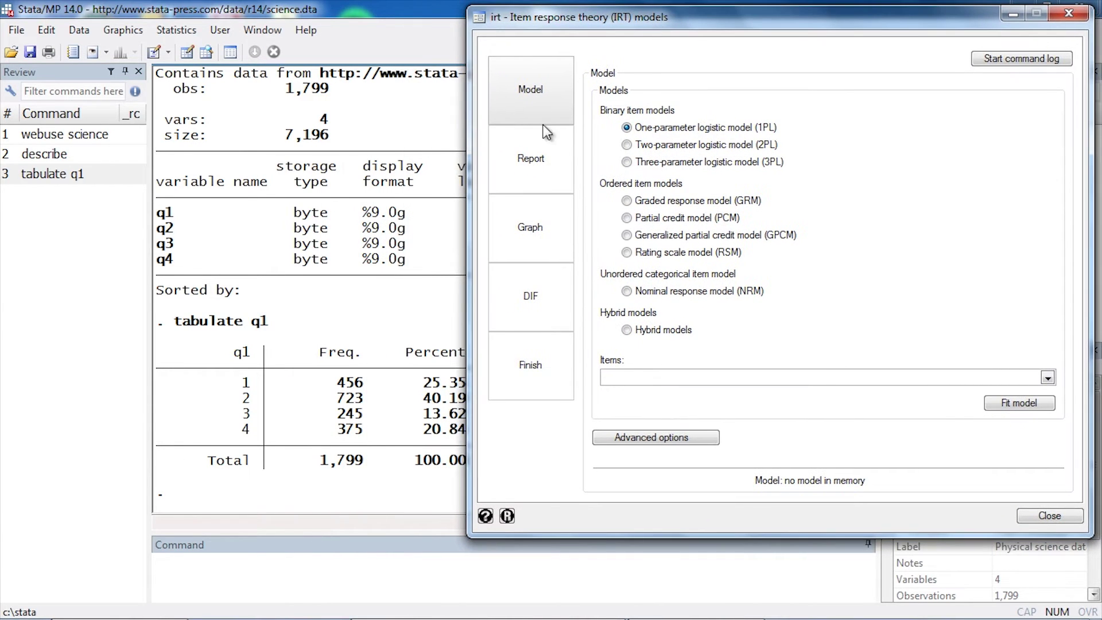
left_click(628, 291)
left_click(1048, 378)
left_click(689, 393)
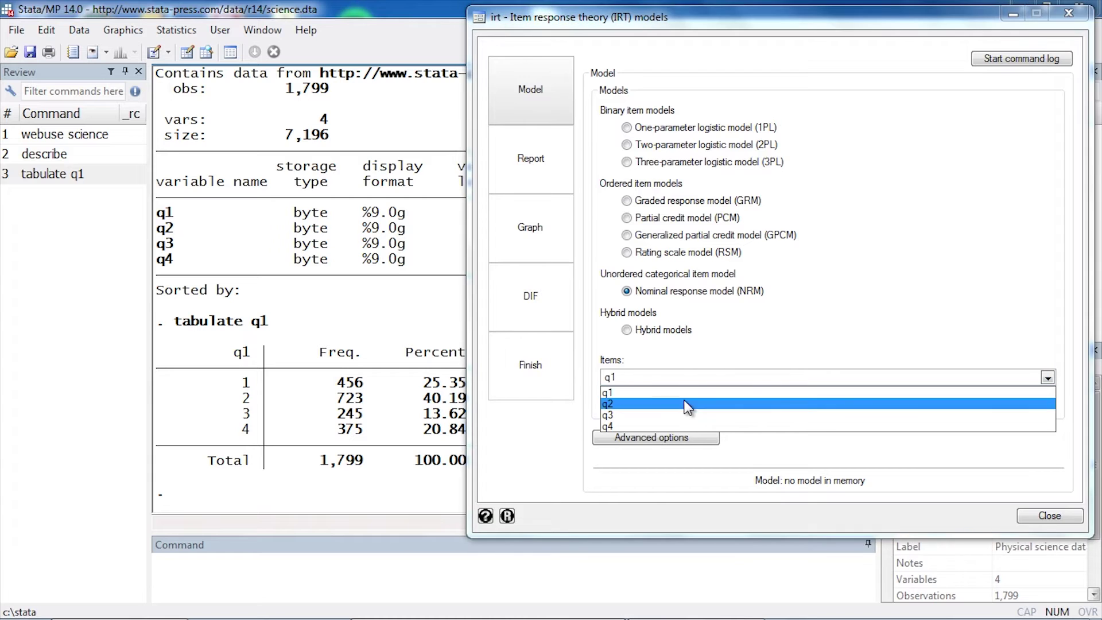
left_click(688, 405)
left_click(683, 415)
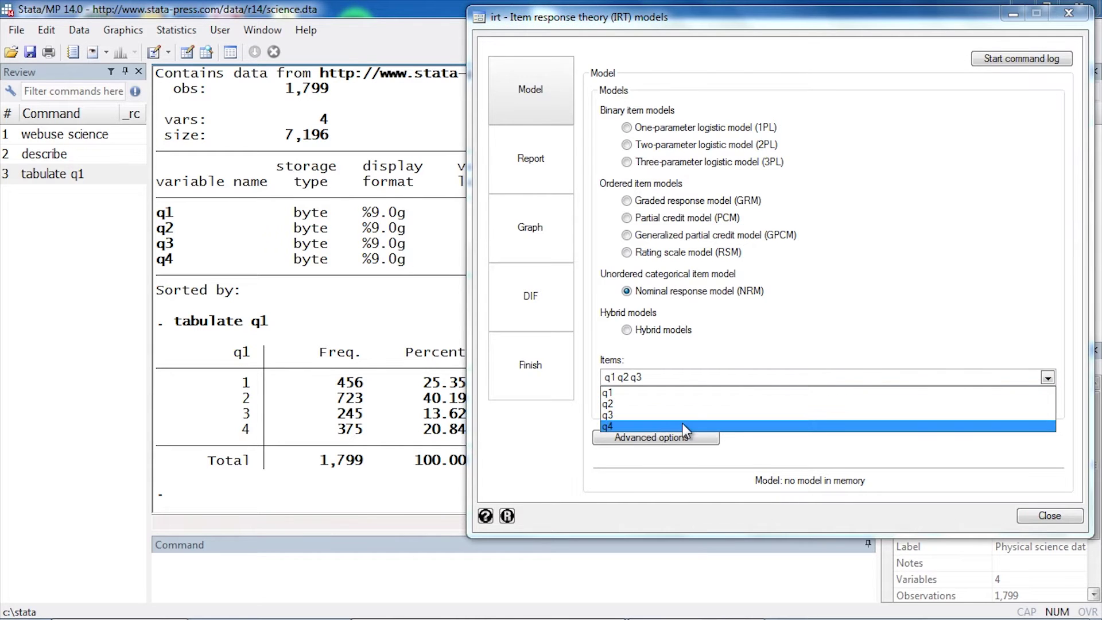
left_click(683, 426)
left_click(722, 359)
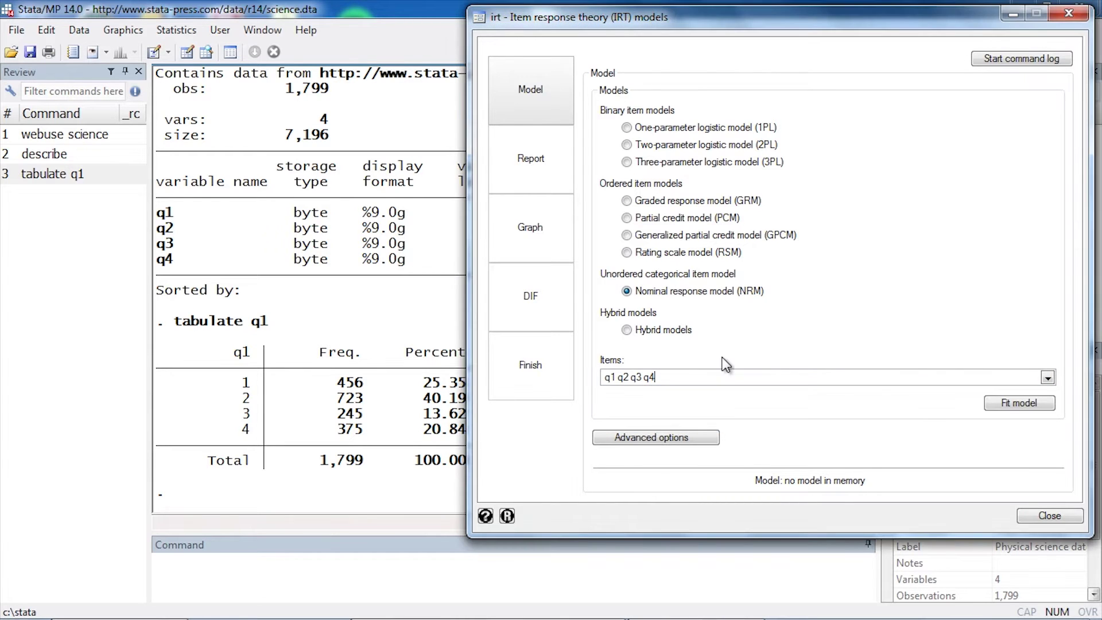
left_click(1003, 404)
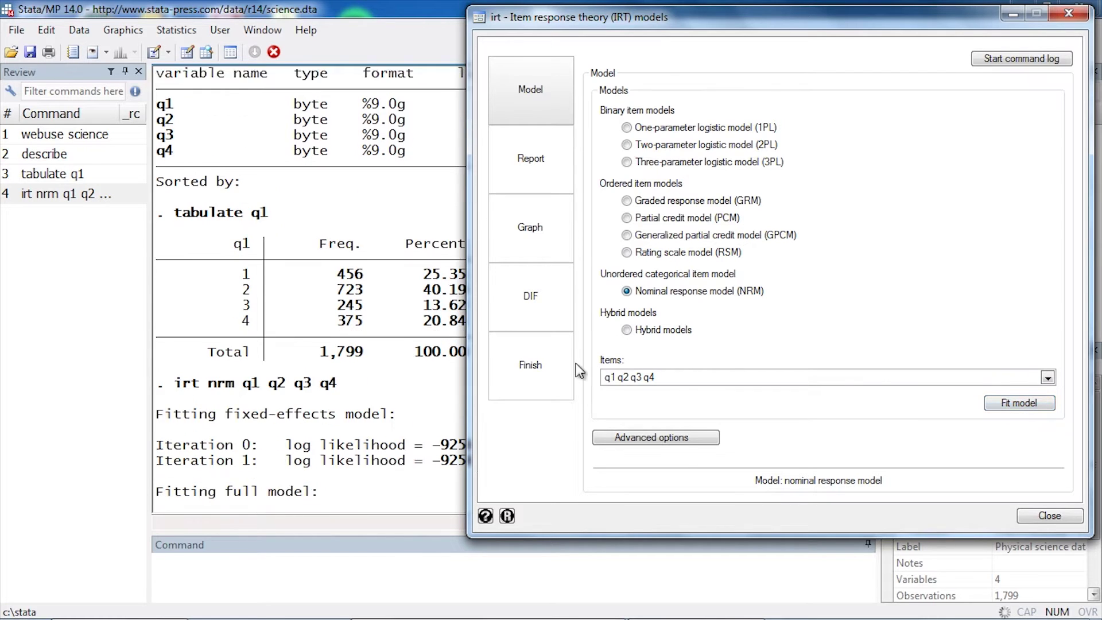
Step: In the Results window, highlight the irt nrm q1 q2 q3 q4 command and page ahead
left_click(426, 409)
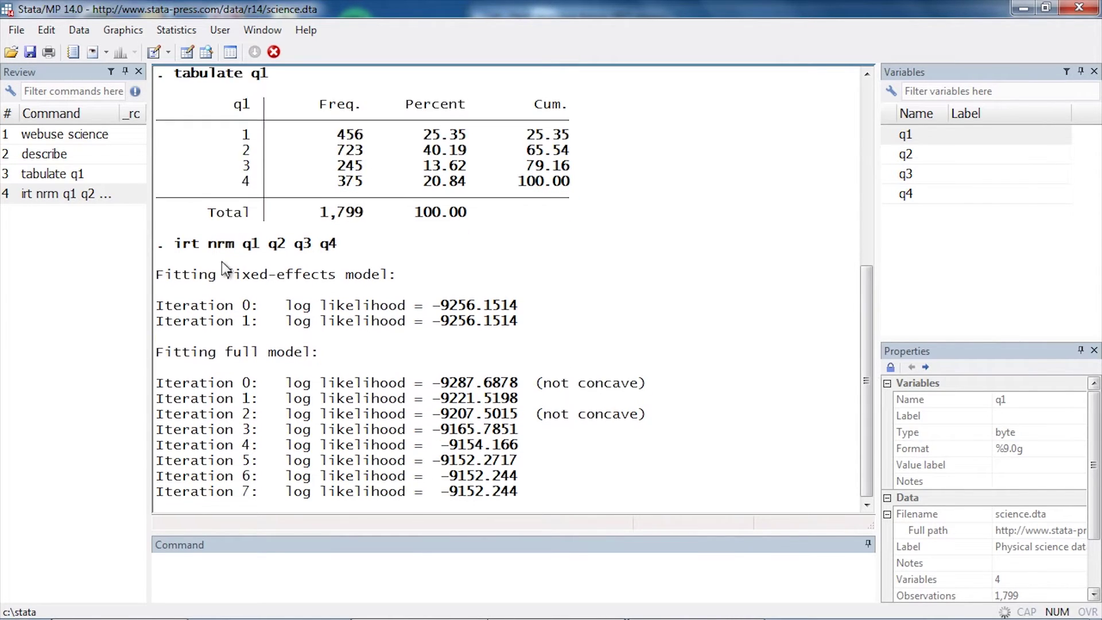
double_click(187, 89)
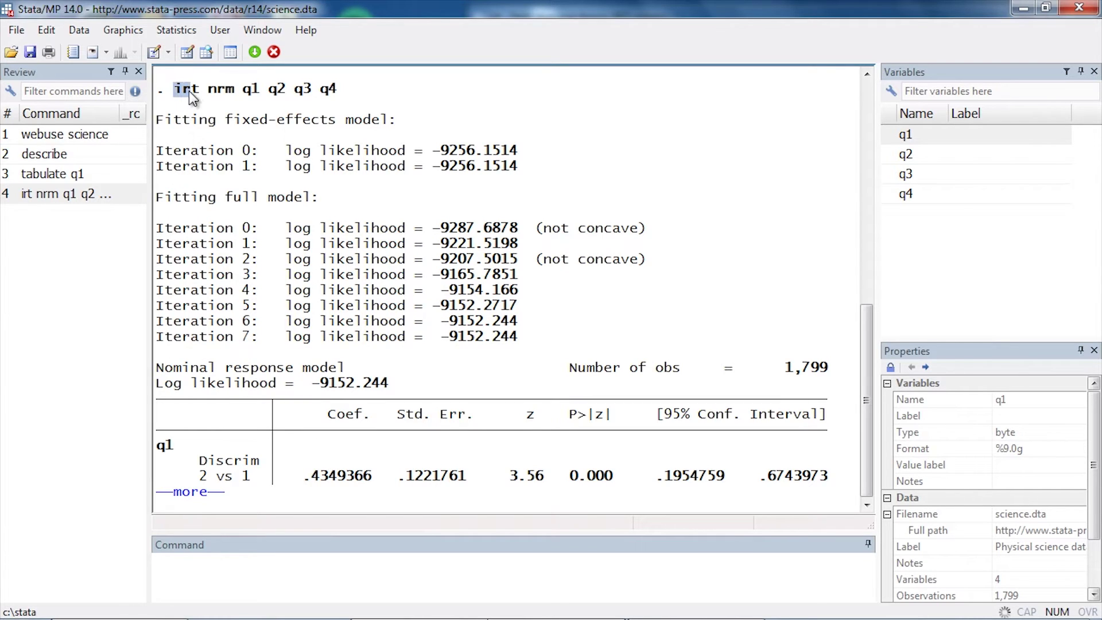
double_click(220, 93)
left_click_drag(245, 94, 345, 95)
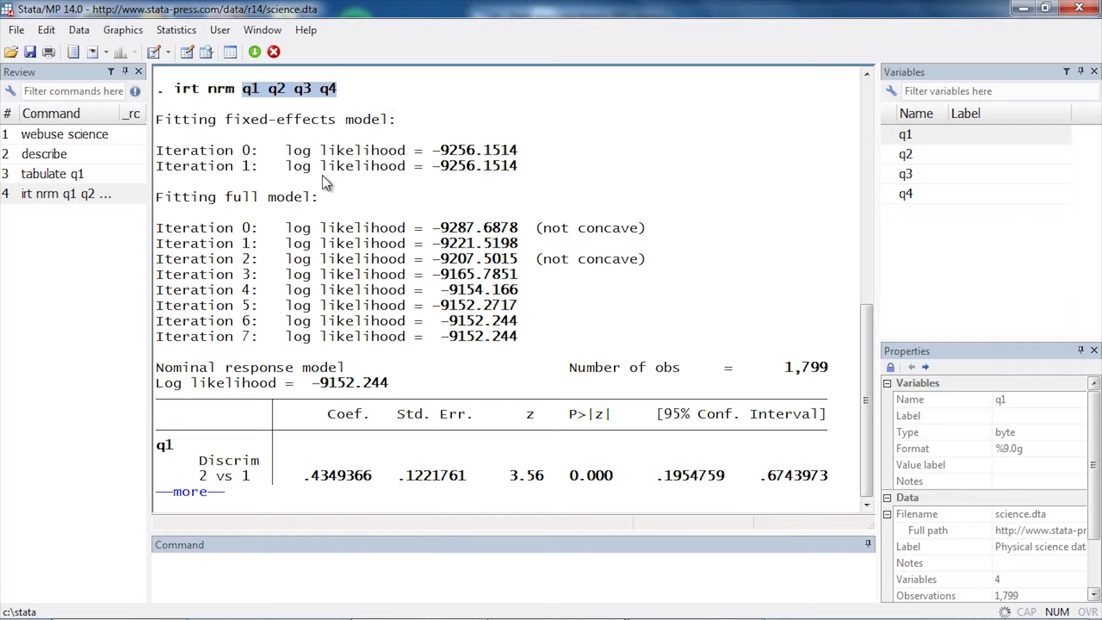
left_click(182, 494)
Step: Show the rest of the output and highlight q4's heading and Discrim label
left_click(183, 495)
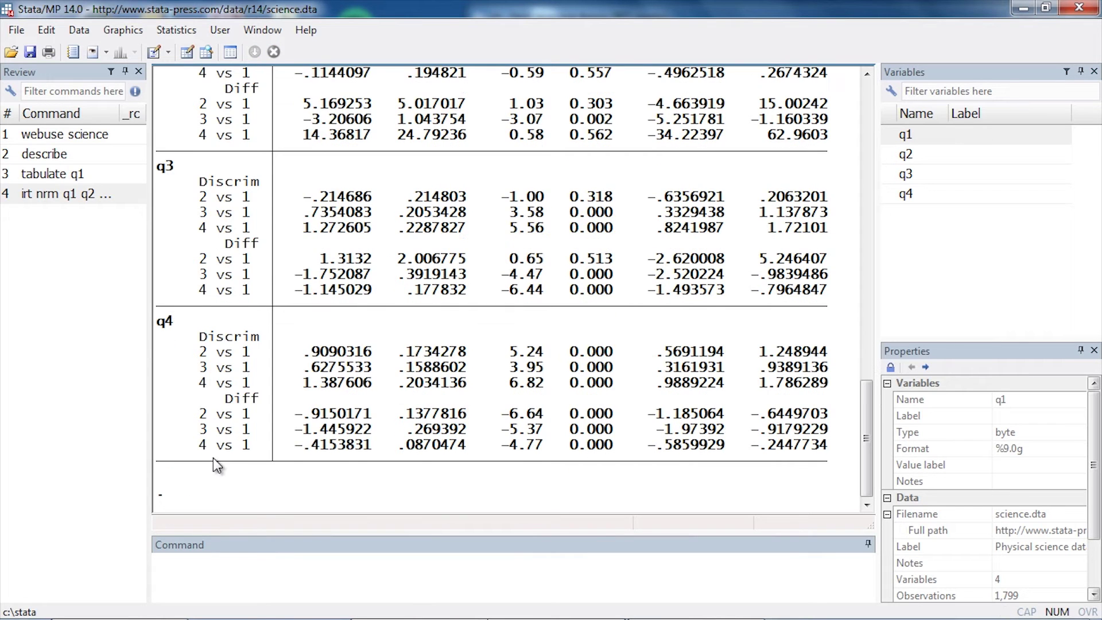
scroll(245, 442, "up", 1)
scroll(247, 436, "down", 1)
double_click(164, 321)
left_click_drag(199, 339, 260, 342)
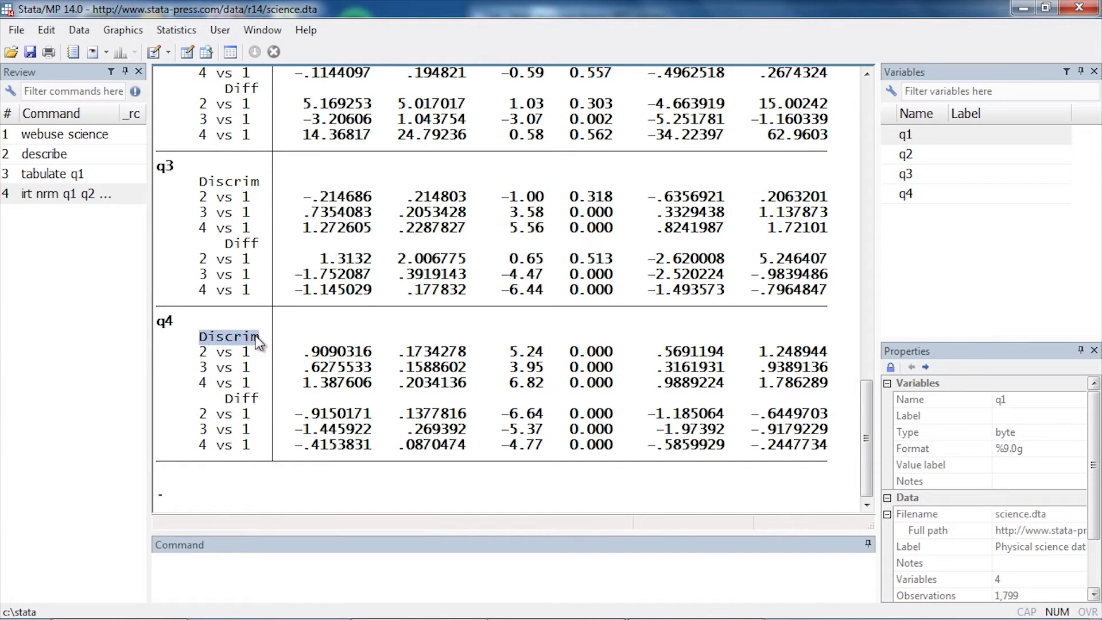
left_click(232, 402)
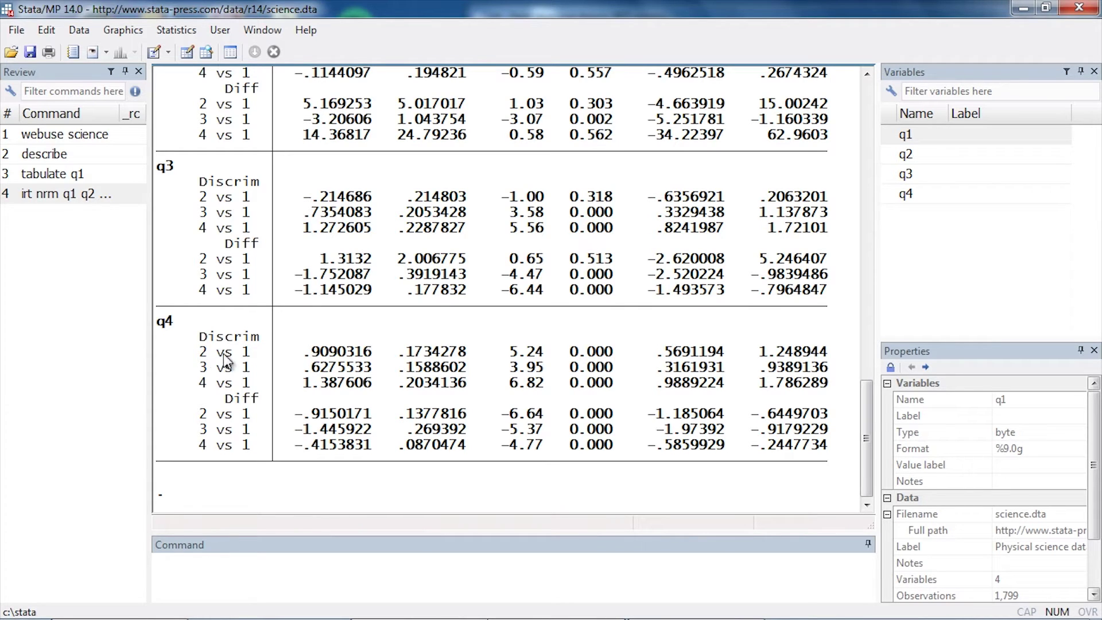
Step: Highlight q4's 2, 3 and 4 vs 1 discrimination rows and its Diff estimates
left_click_drag(233, 354, 249, 357)
left_click_drag(199, 369, 251, 372)
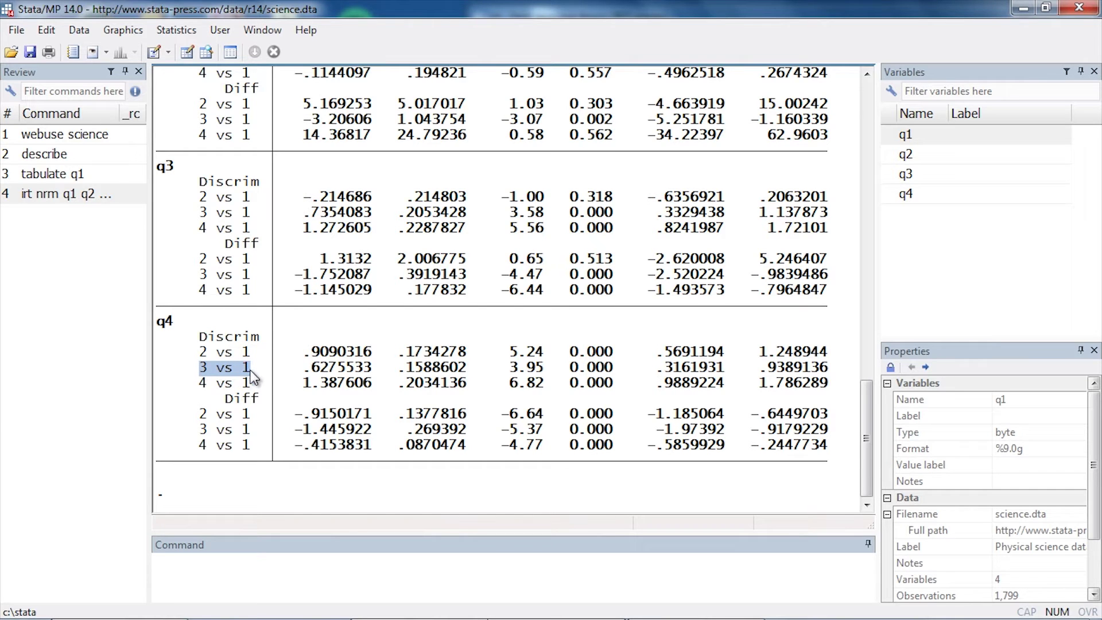
left_click_drag(194, 385, 256, 392)
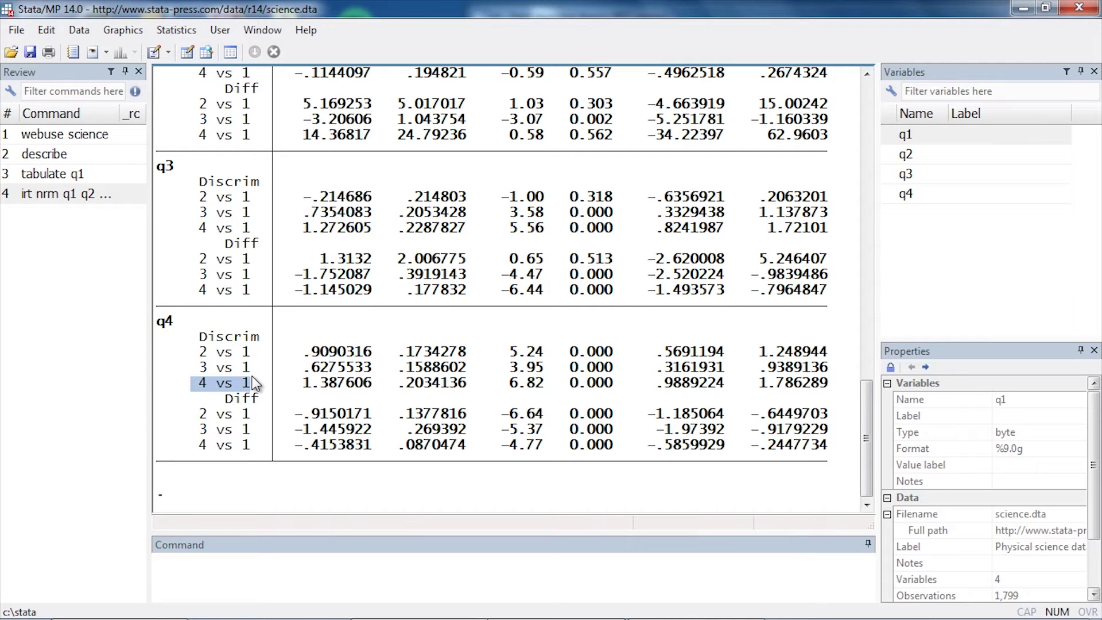
left_click(265, 360)
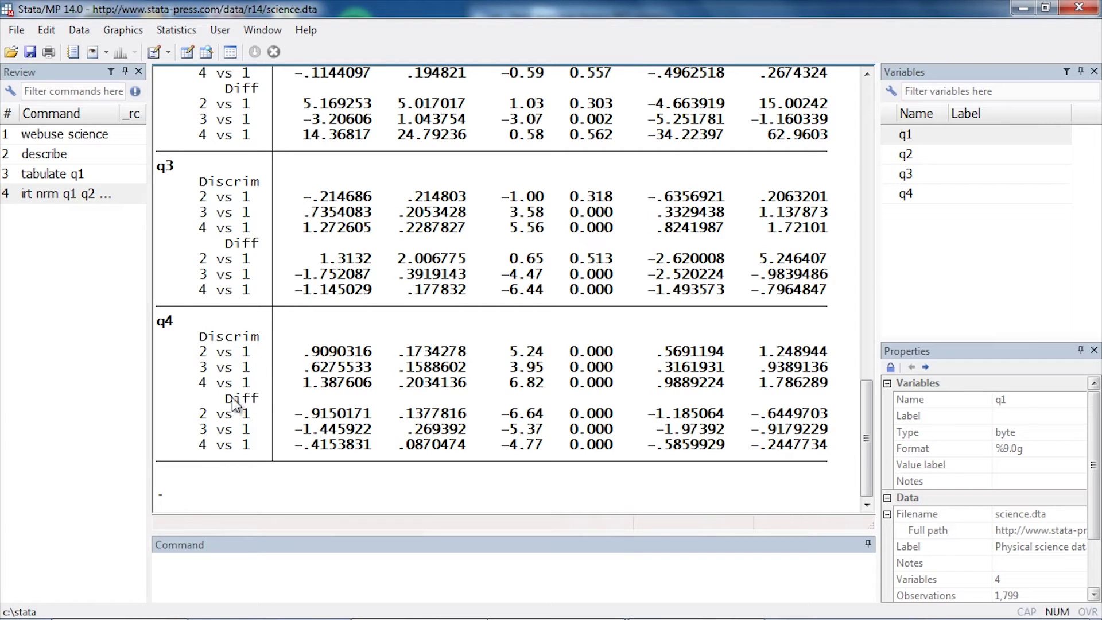
left_click_drag(224, 402, 259, 419)
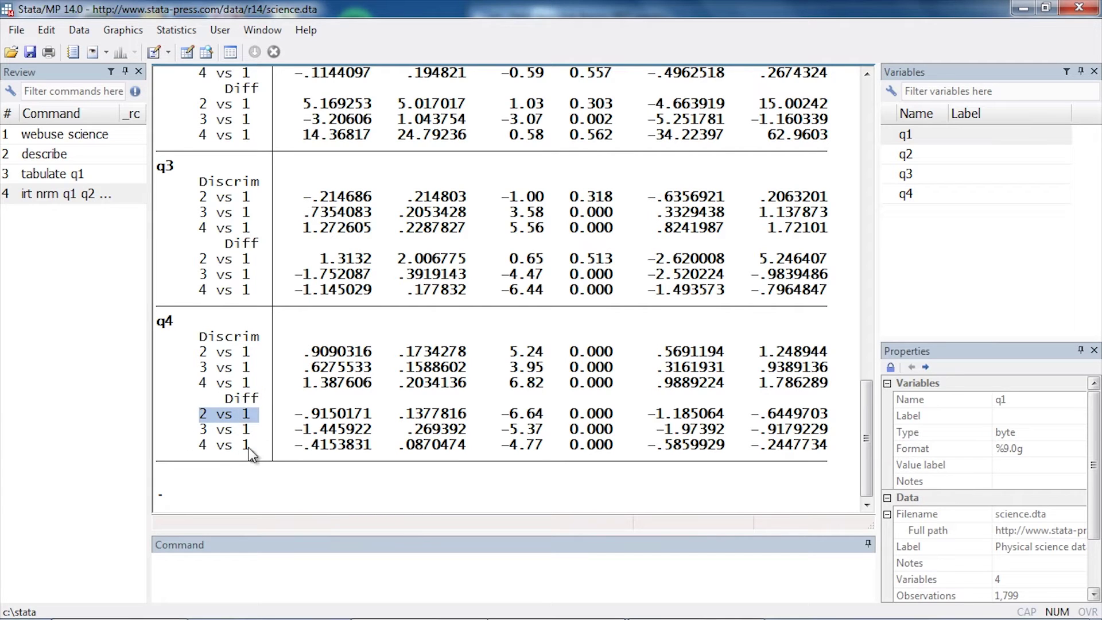
left_click(332, 432)
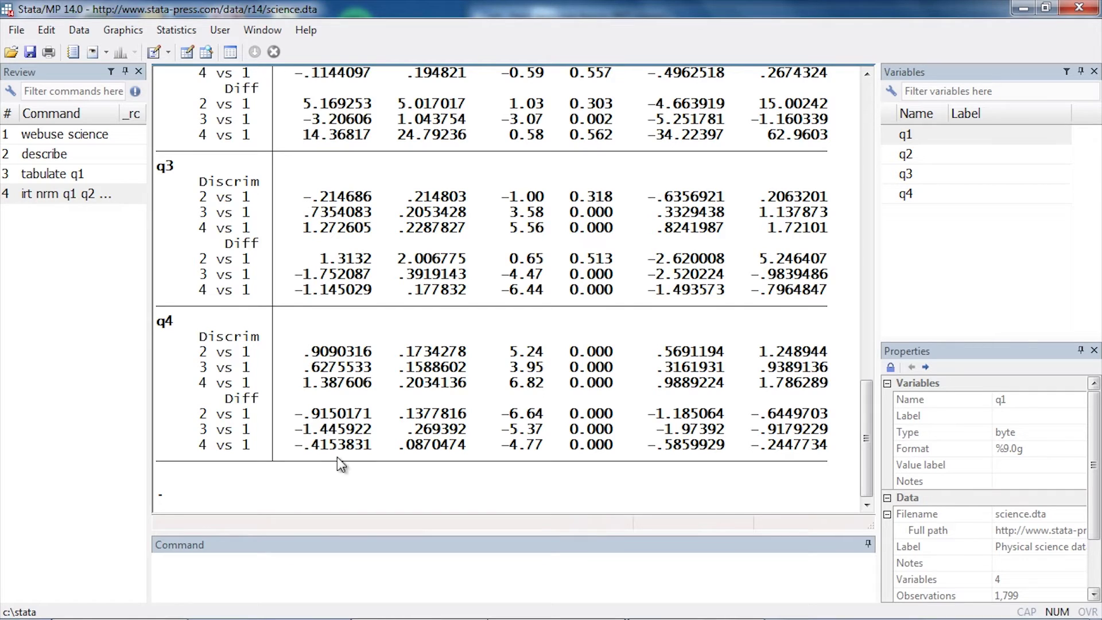
left_click(367, 558)
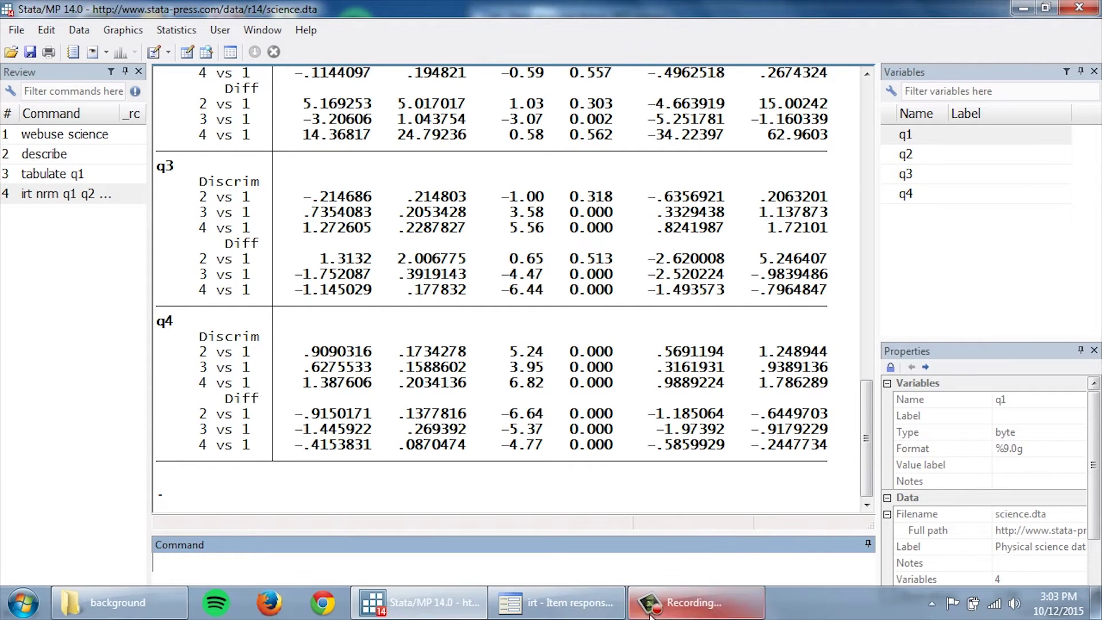
Step: Set the IRT dialog's graph to category characteristic curves for item q1
left_click(584, 612)
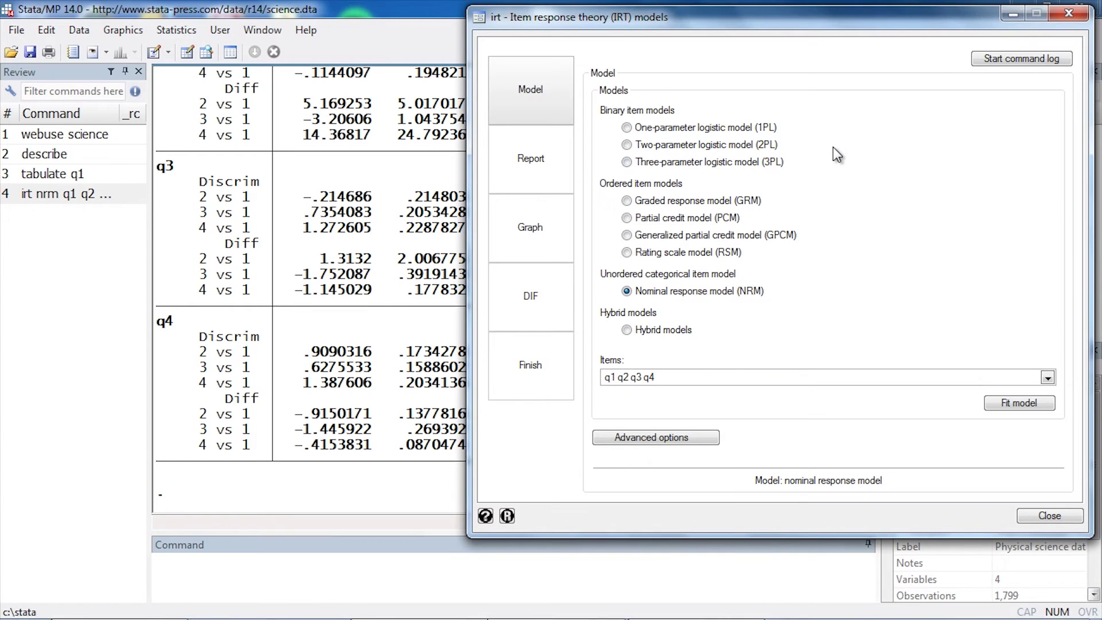
left_click(533, 229)
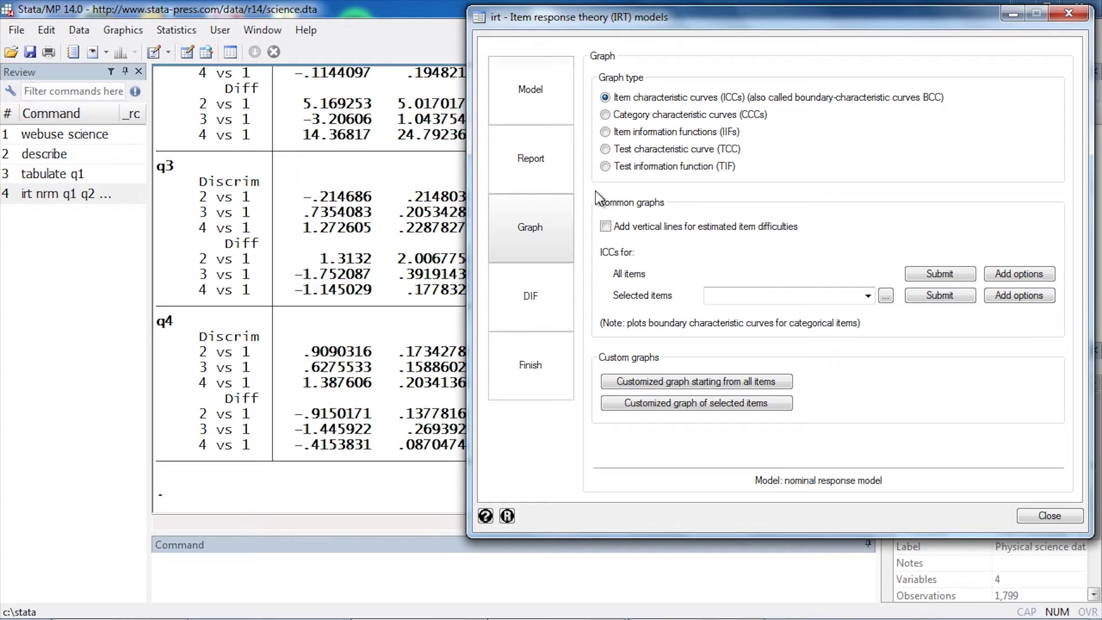
left_click(606, 115)
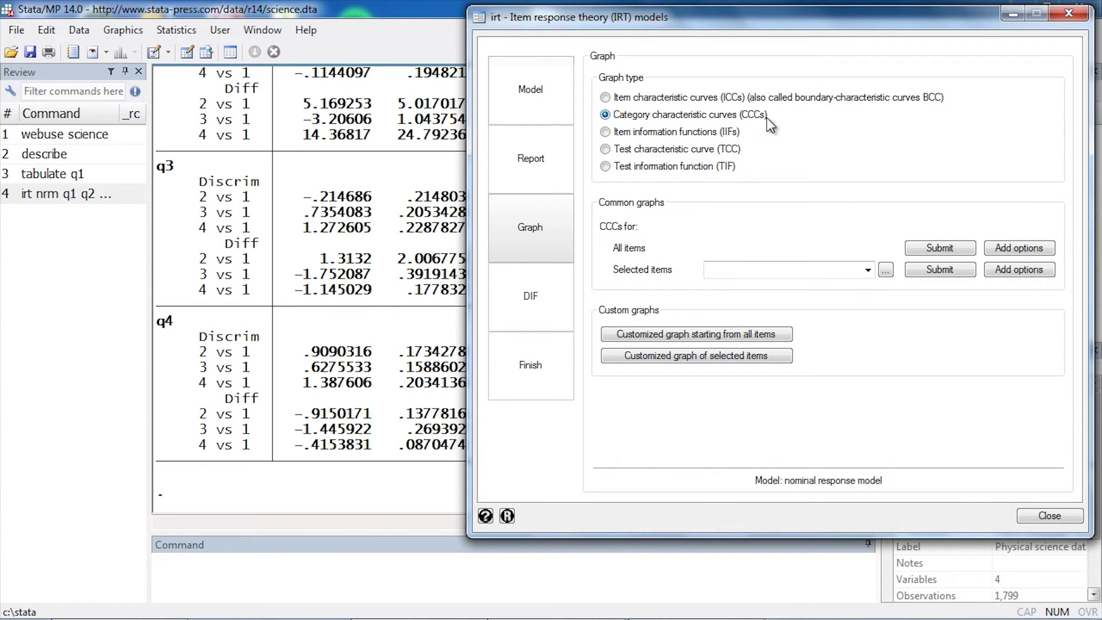
left_click(867, 270)
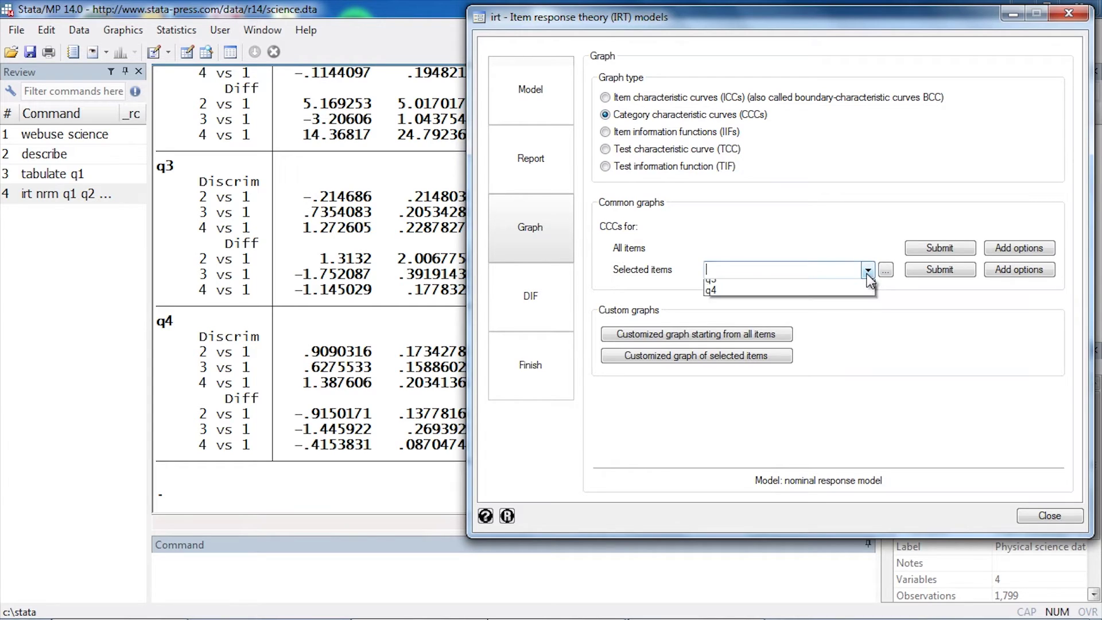
left_click(853, 285)
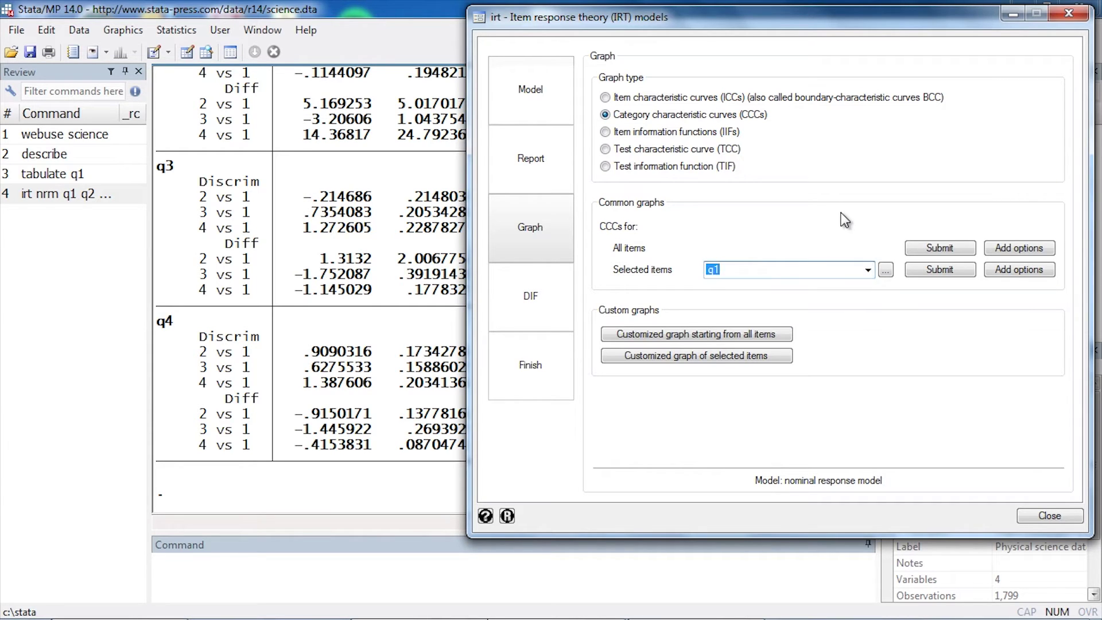
Step: Draw q1's category characteristic curves, Pr(q1=1) through Pr(q1=4) against Theta
left_click(936, 275)
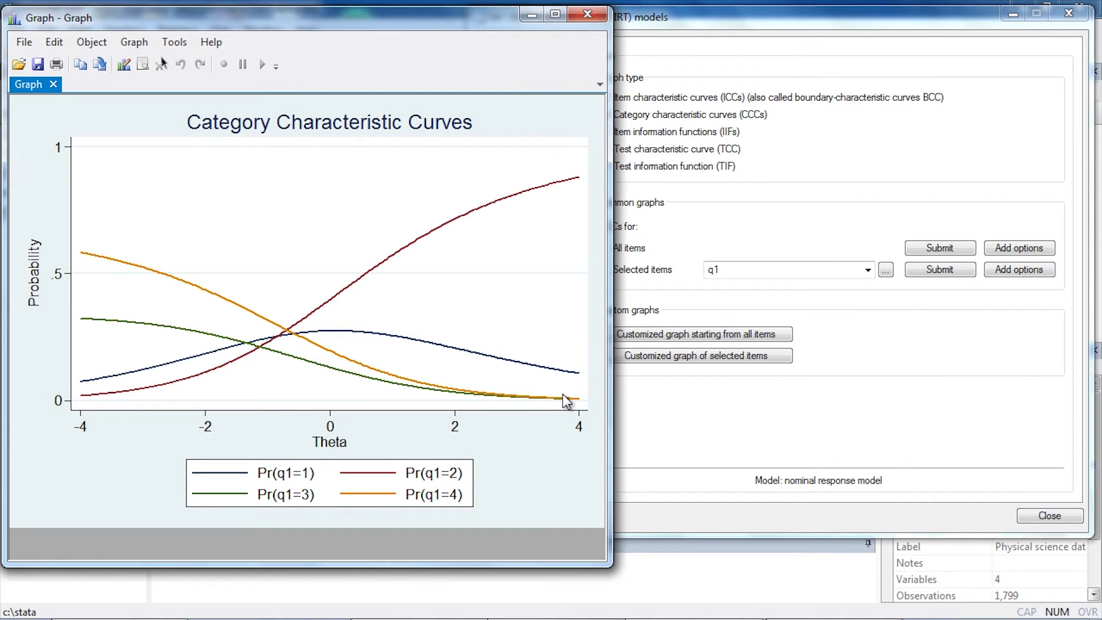
left_click(737, 225)
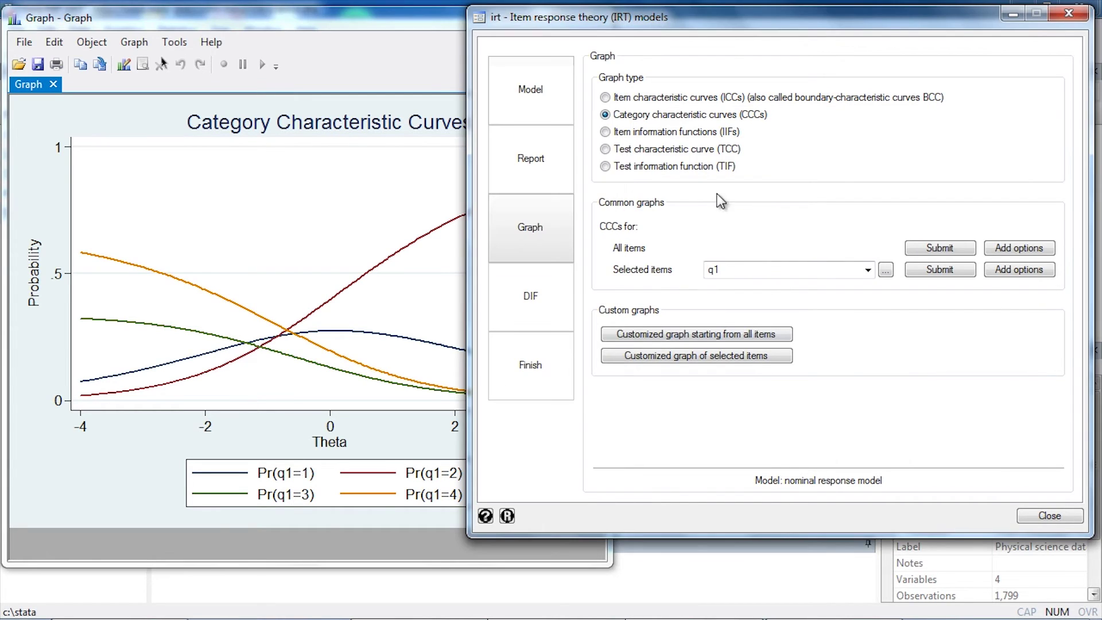
Step: Plot q1's boundary characteristic curves, Pr(q1≥2), Pr(q1≥3) and Pr(q1=4)
left_click(605, 98)
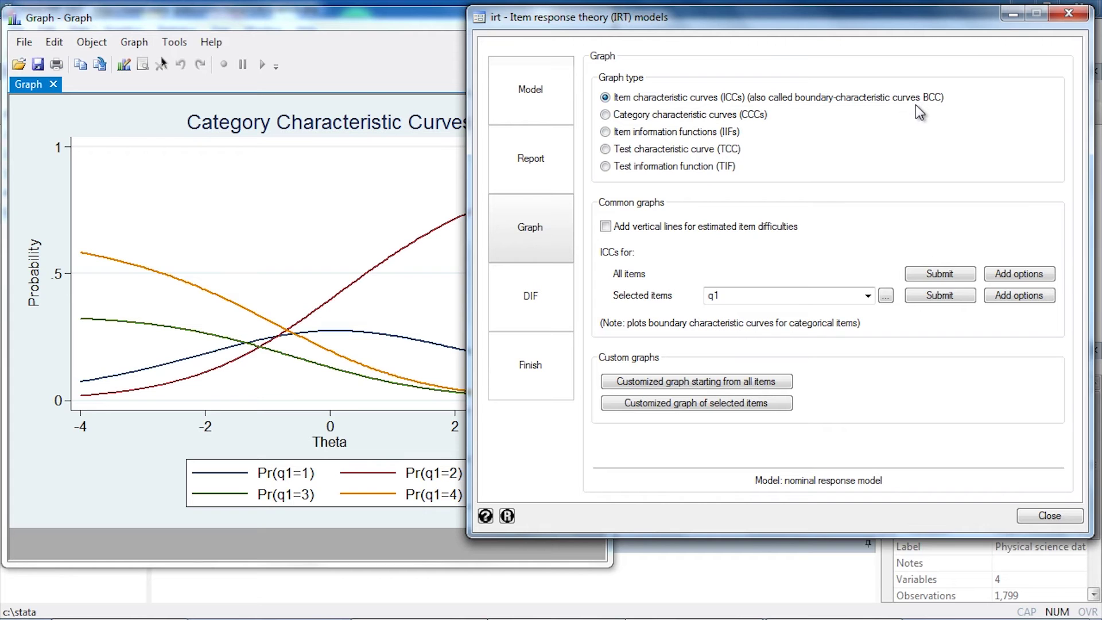
left_click(937, 295)
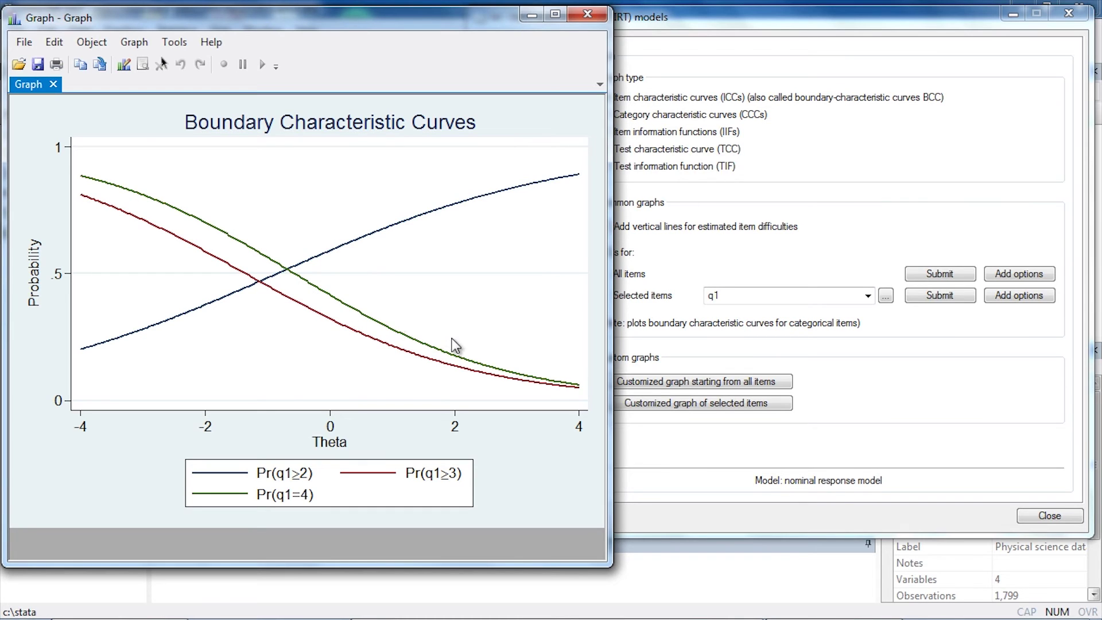
Step: Plot the item information function for q1, peaking near 0.19
left_click(739, 255)
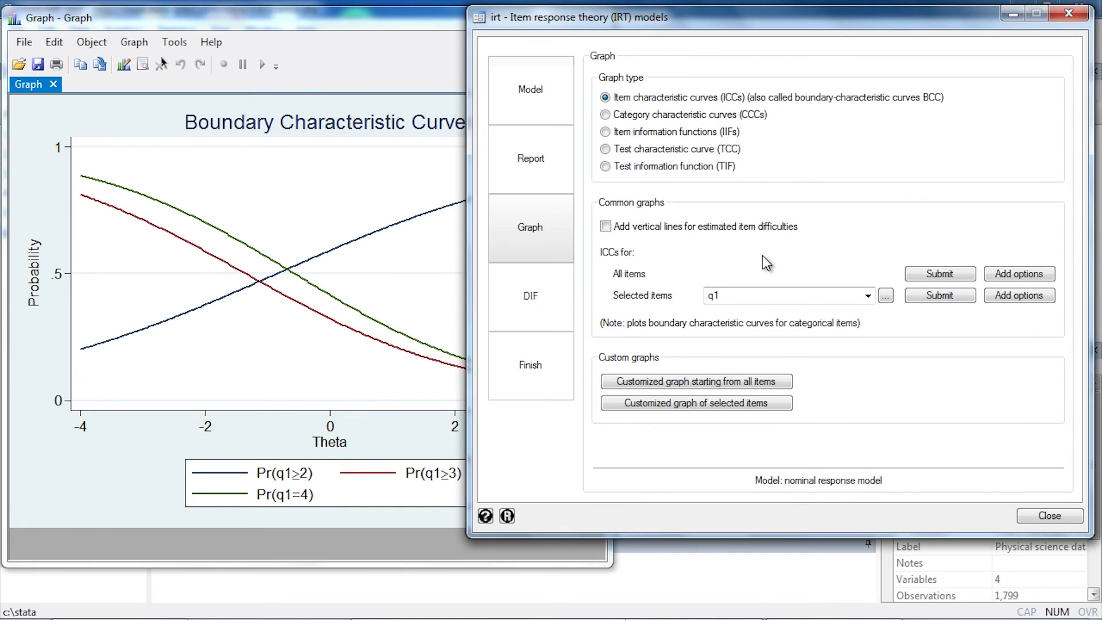
left_click(656, 131)
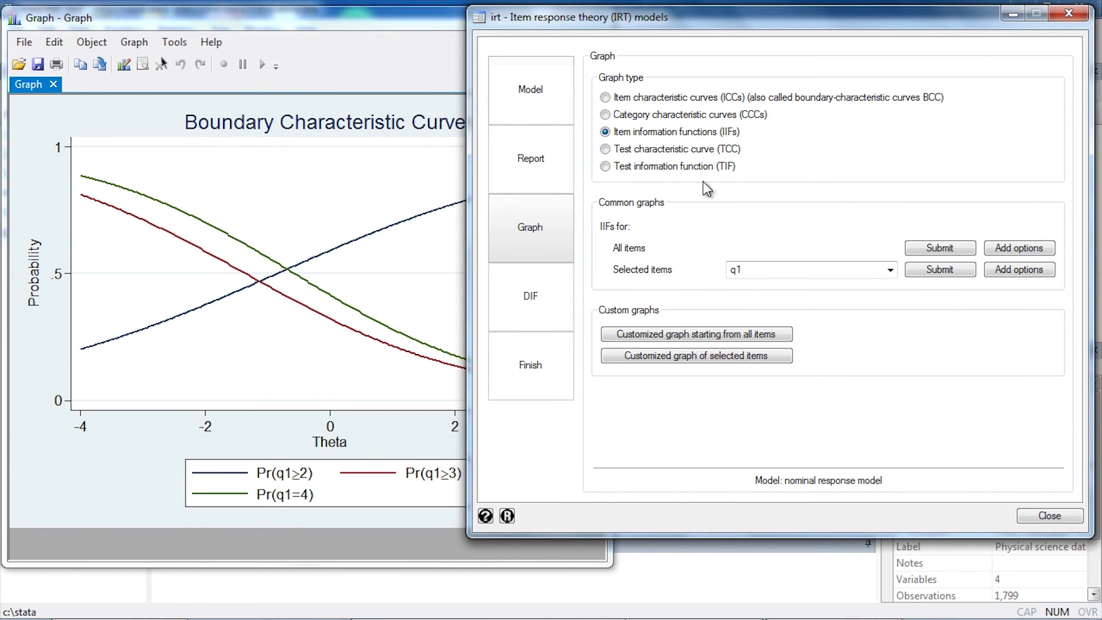
left_click(940, 269)
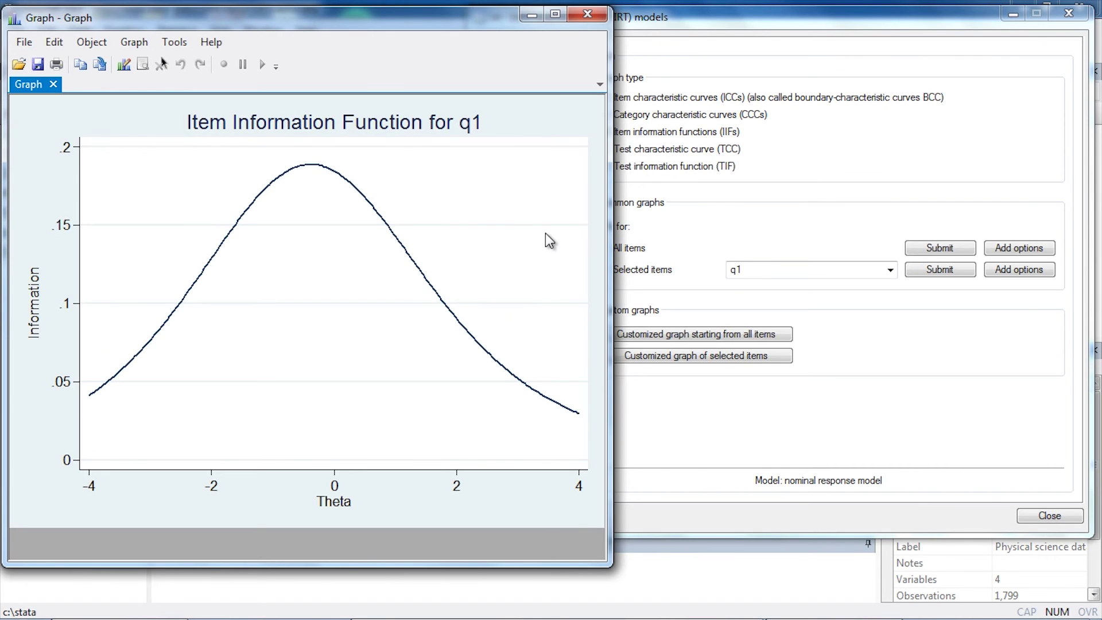
Step: Plot the test information function across all four items, peaking near 1.84
left_click(722, 228)
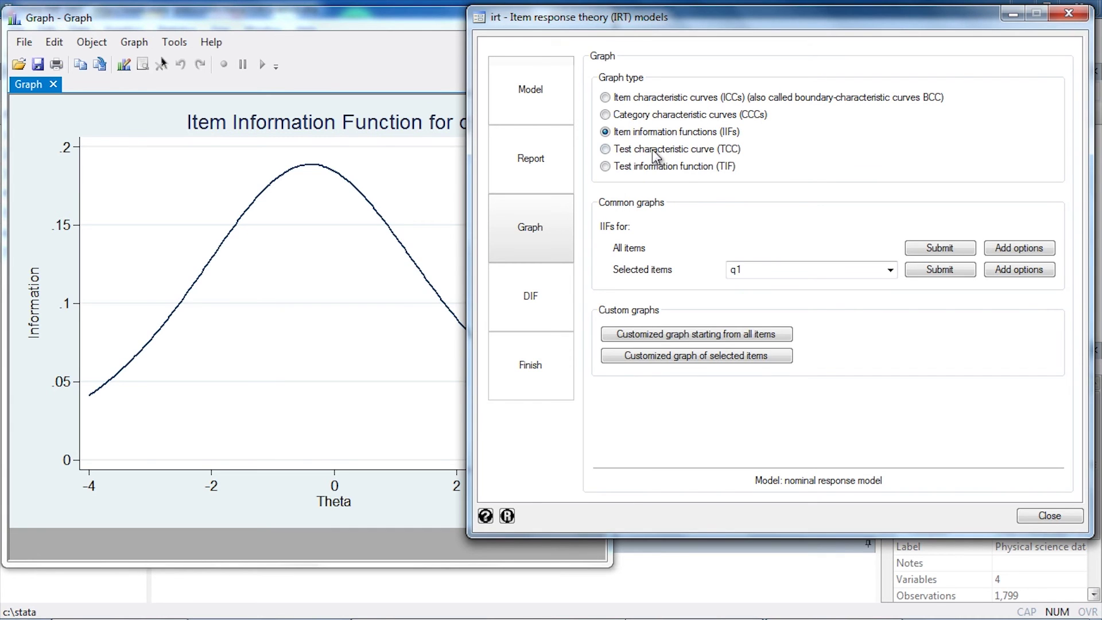
left_click(632, 165)
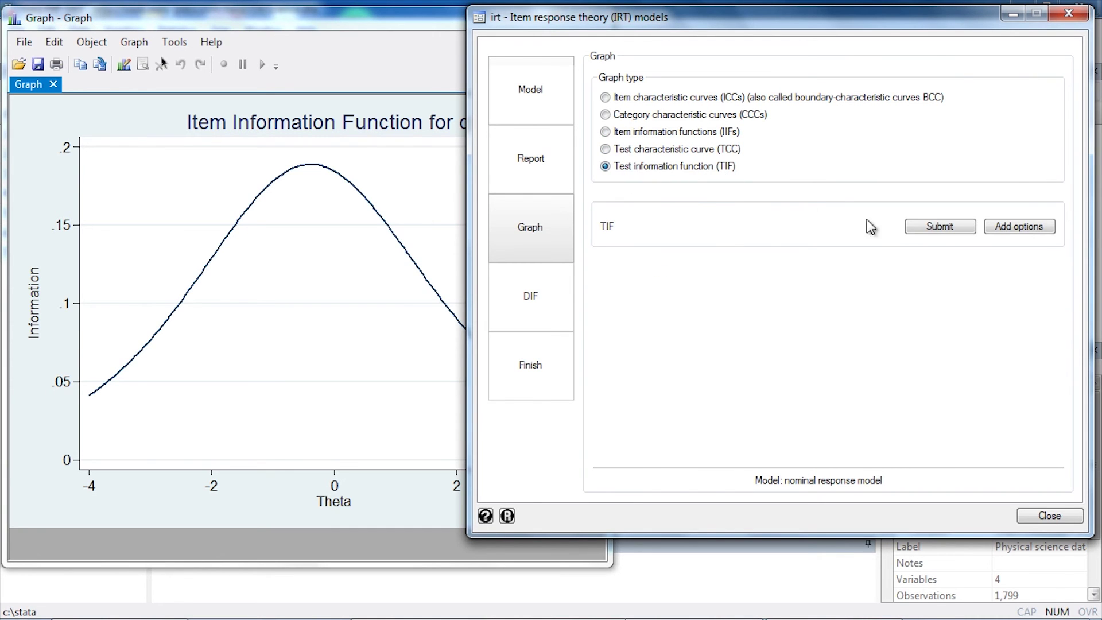
left_click(933, 229)
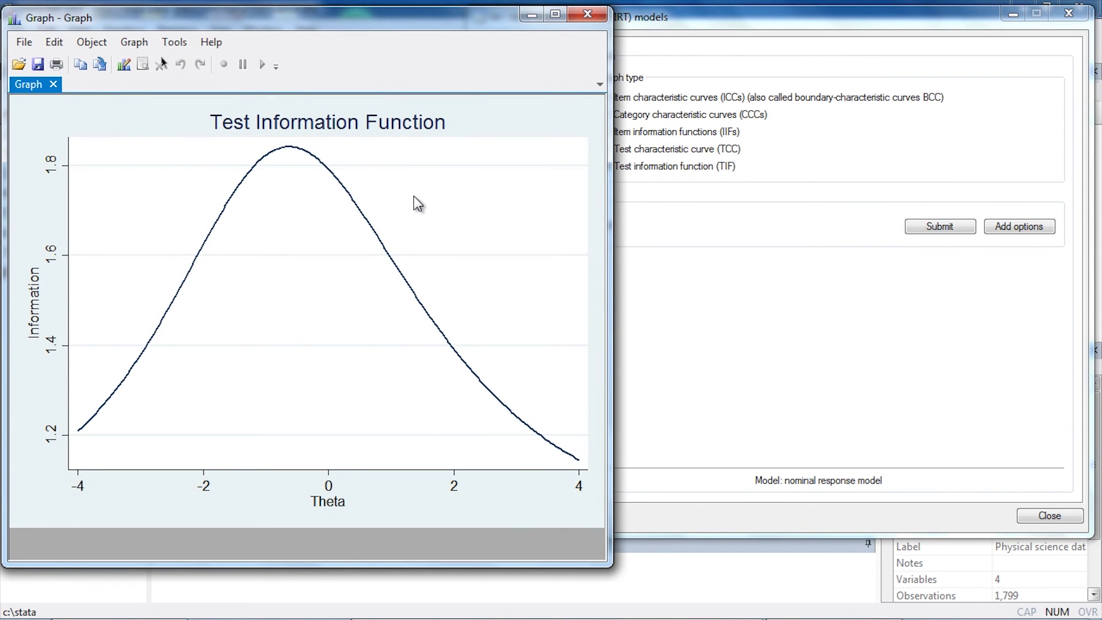
left_click(680, 225)
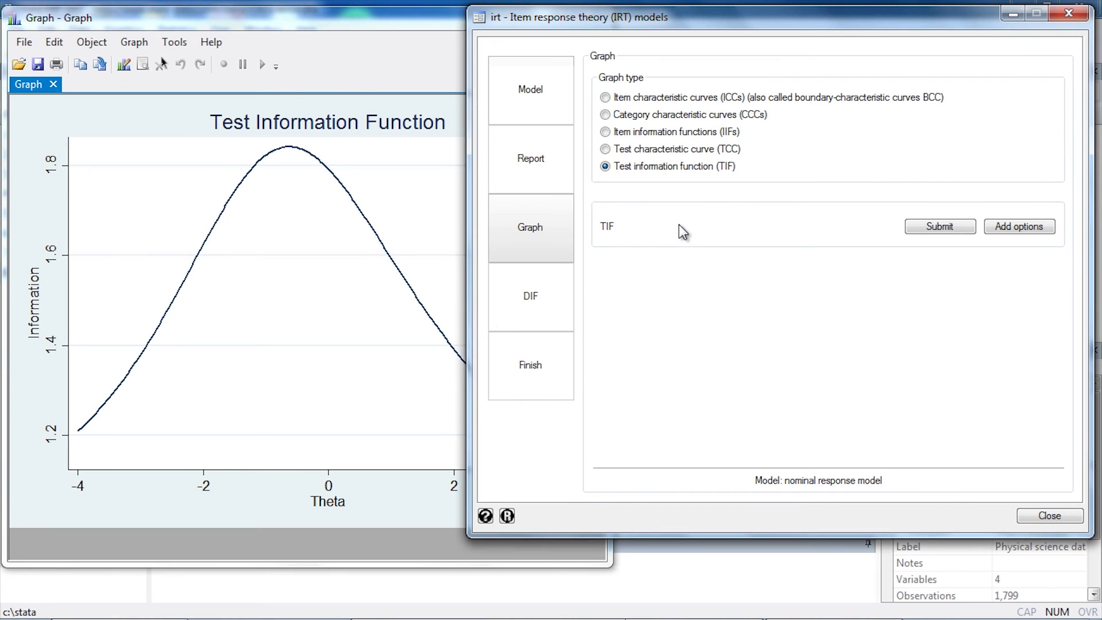
Step: Plot the test characteristic curve of expected score against Theta
left_click(652, 151)
left_click(924, 227)
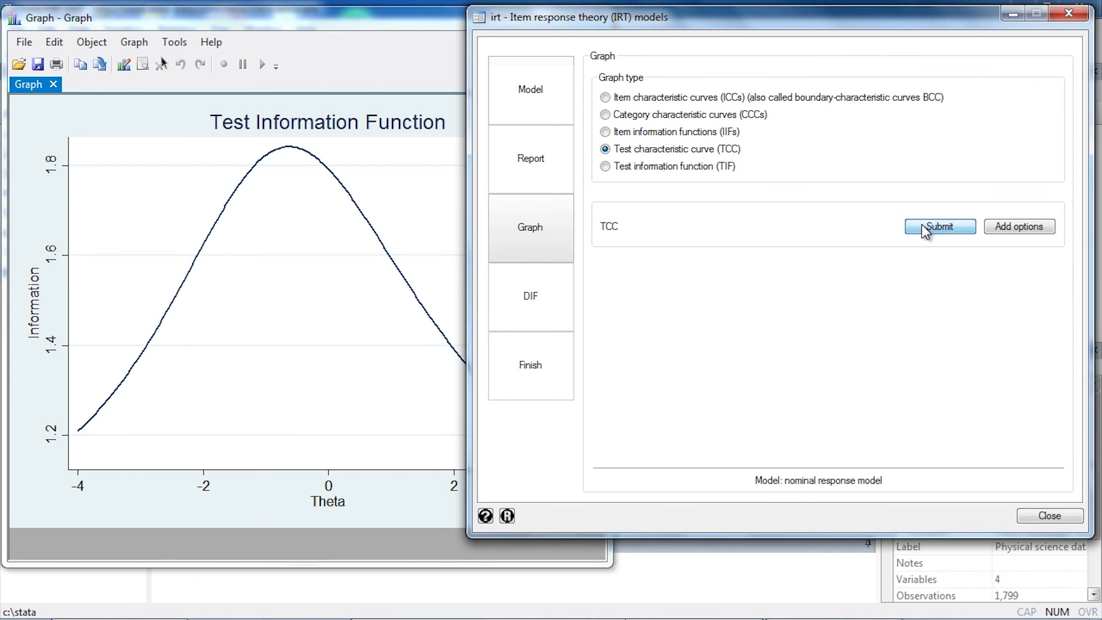